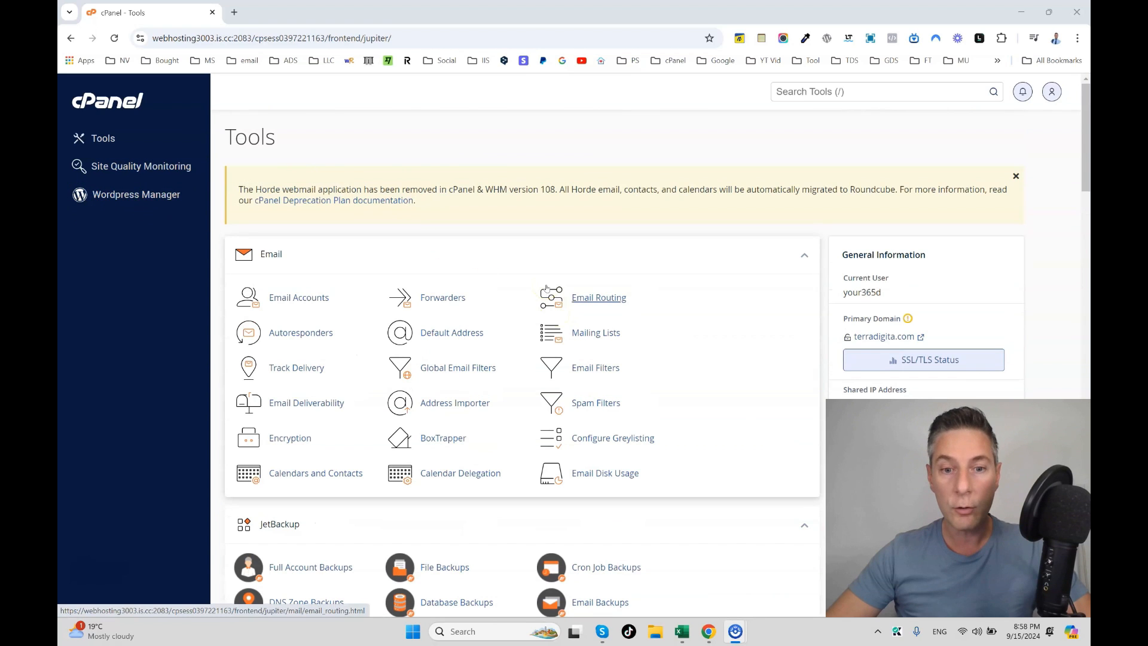
Step: Open WordPress Manager, review the installations list, and open the install form for terradigita.com/wp
scroll(546, 289, "down", 20)
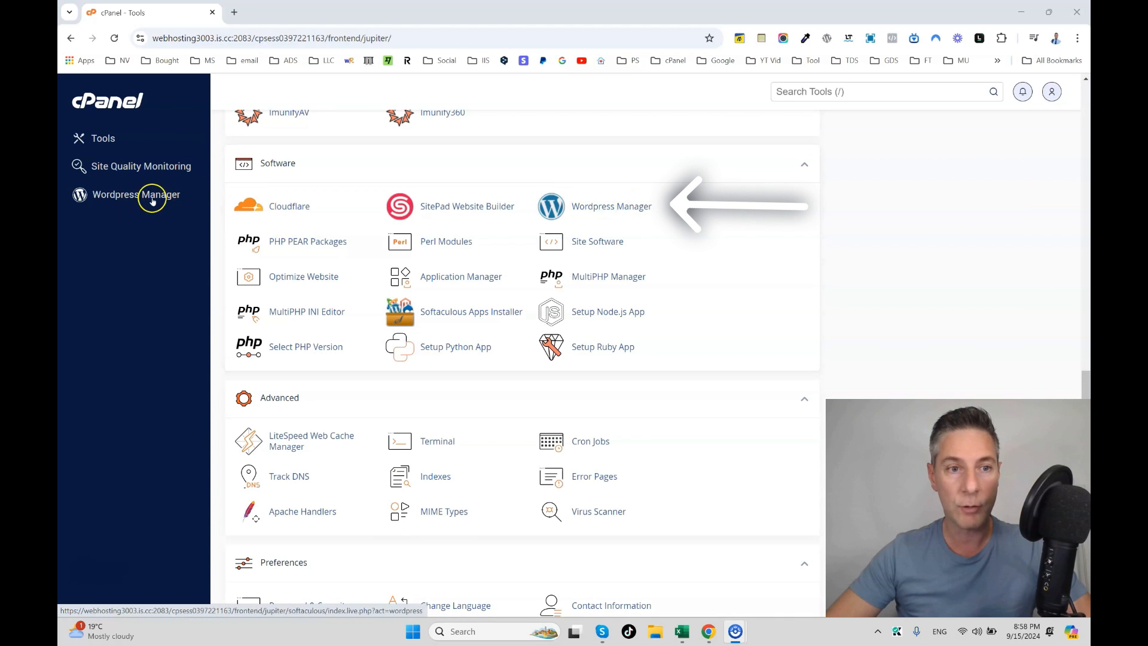
left_click(615, 209)
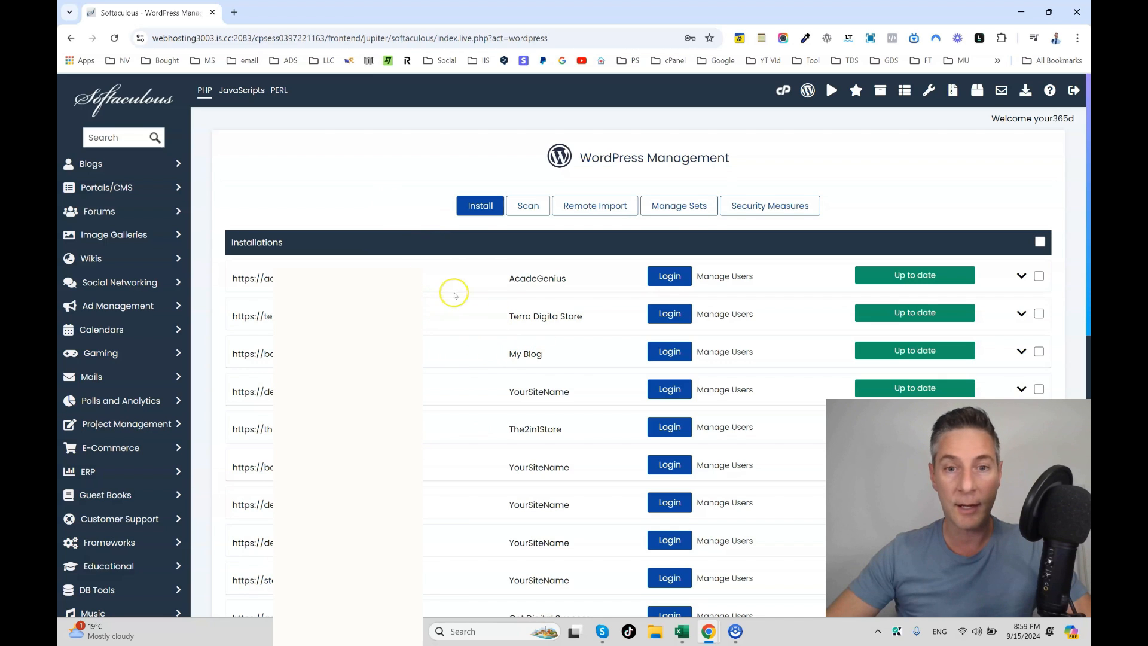
scroll(502, 295, "down", 8)
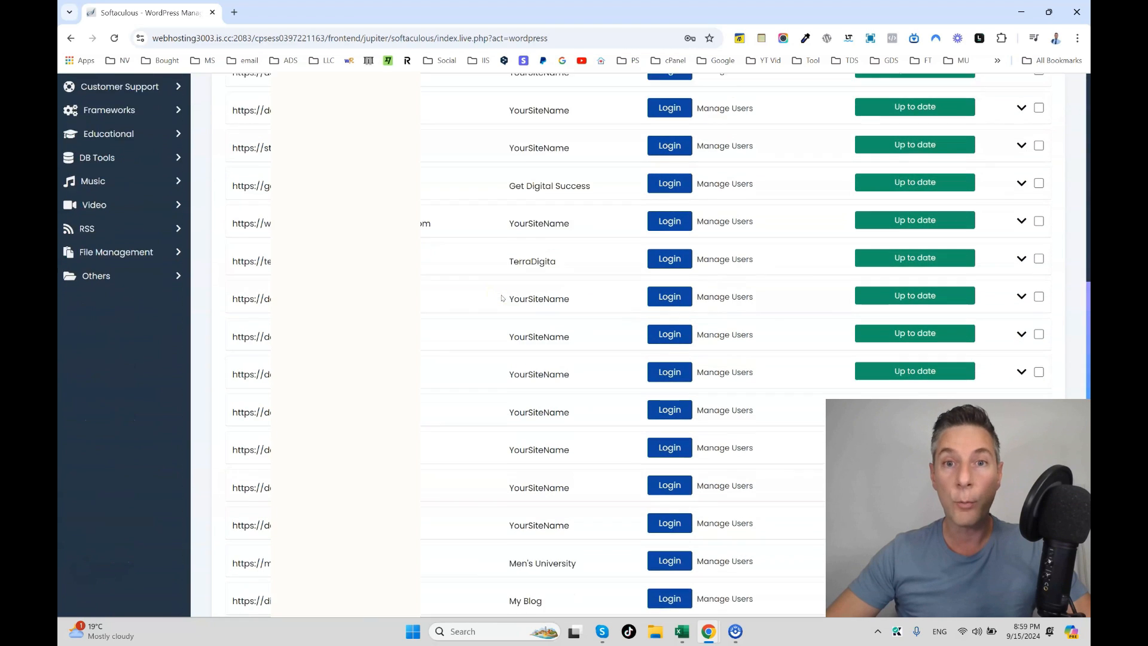
scroll(502, 297, "down", 2)
scroll(496, 296, "up", 10)
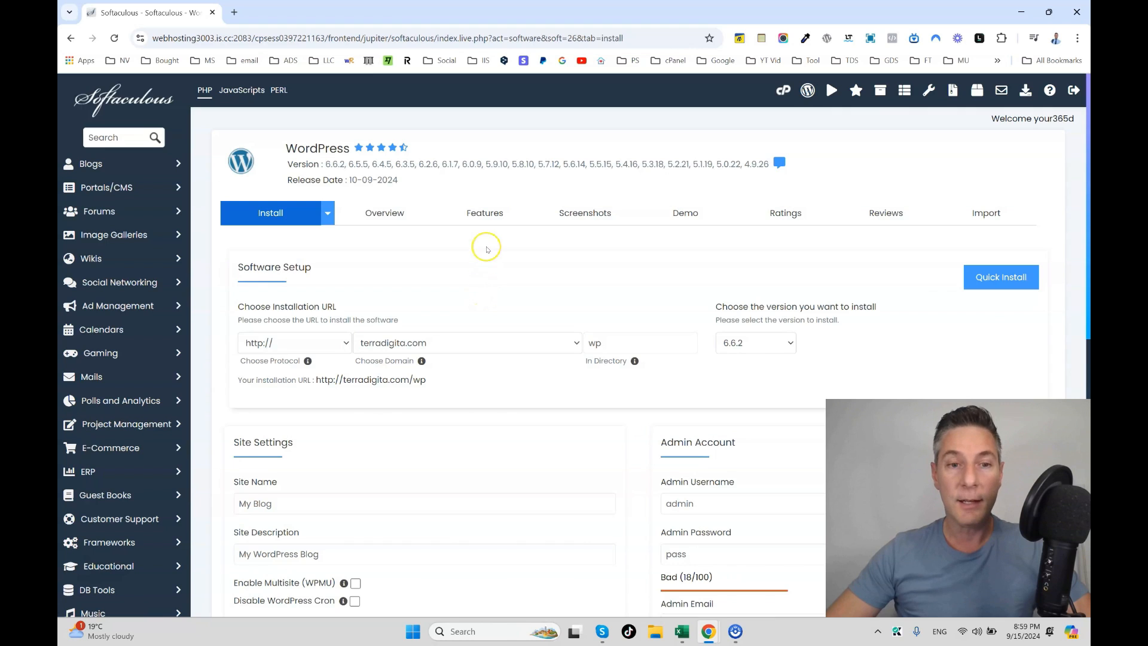
scroll(493, 246, "down", 1)
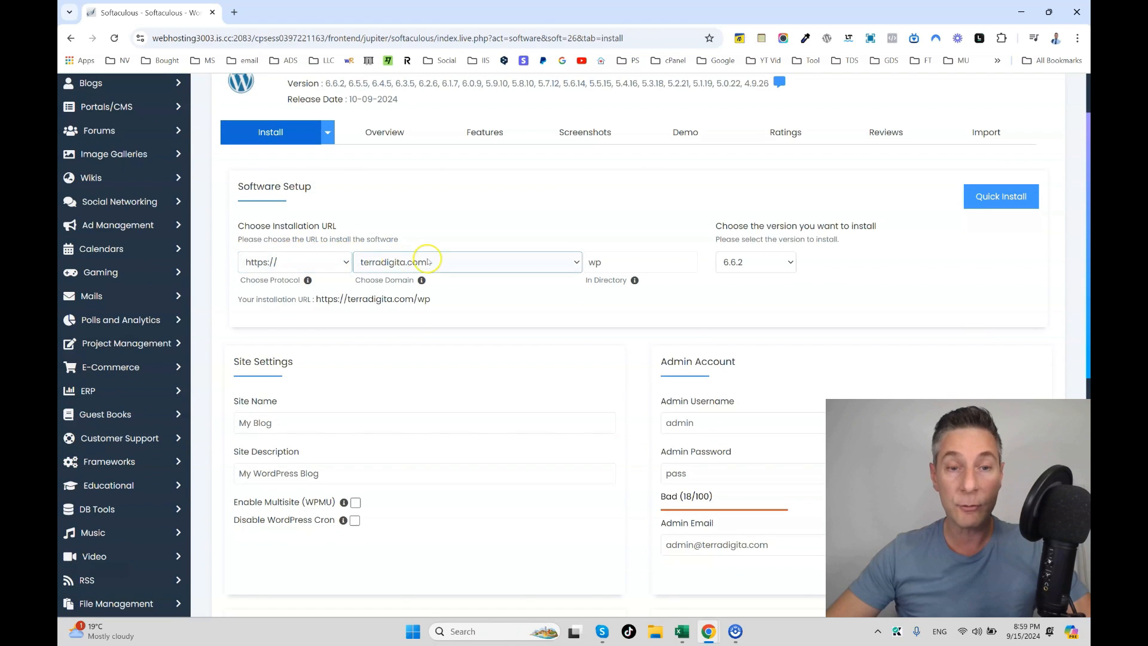
left_click(441, 265)
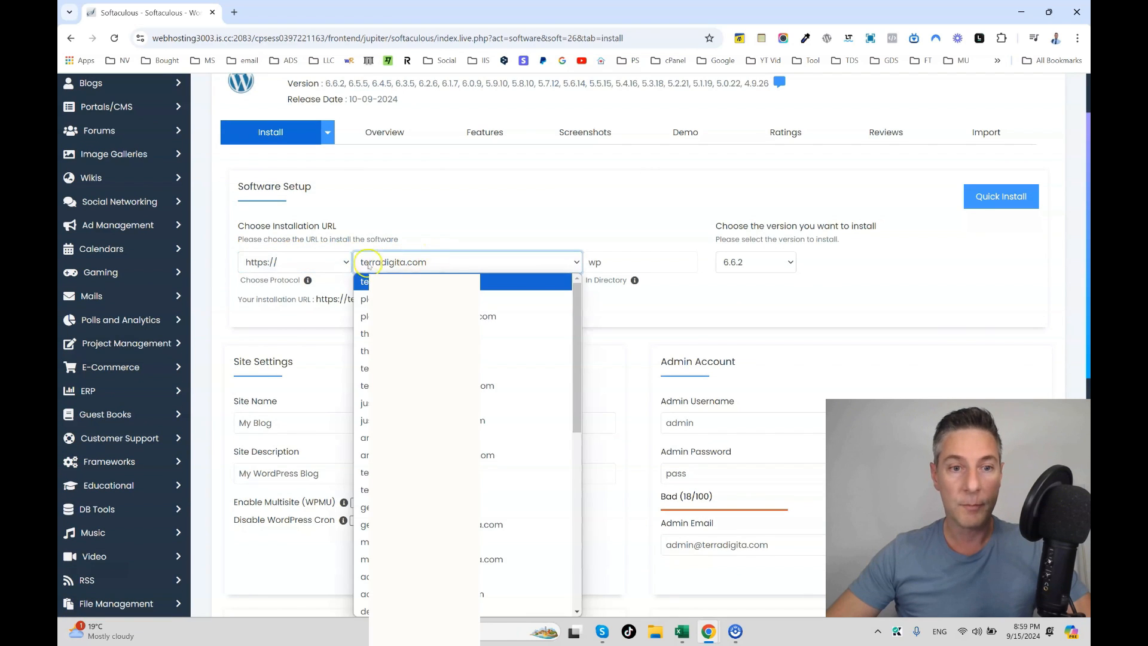
left_click(263, 266)
left_click(269, 263)
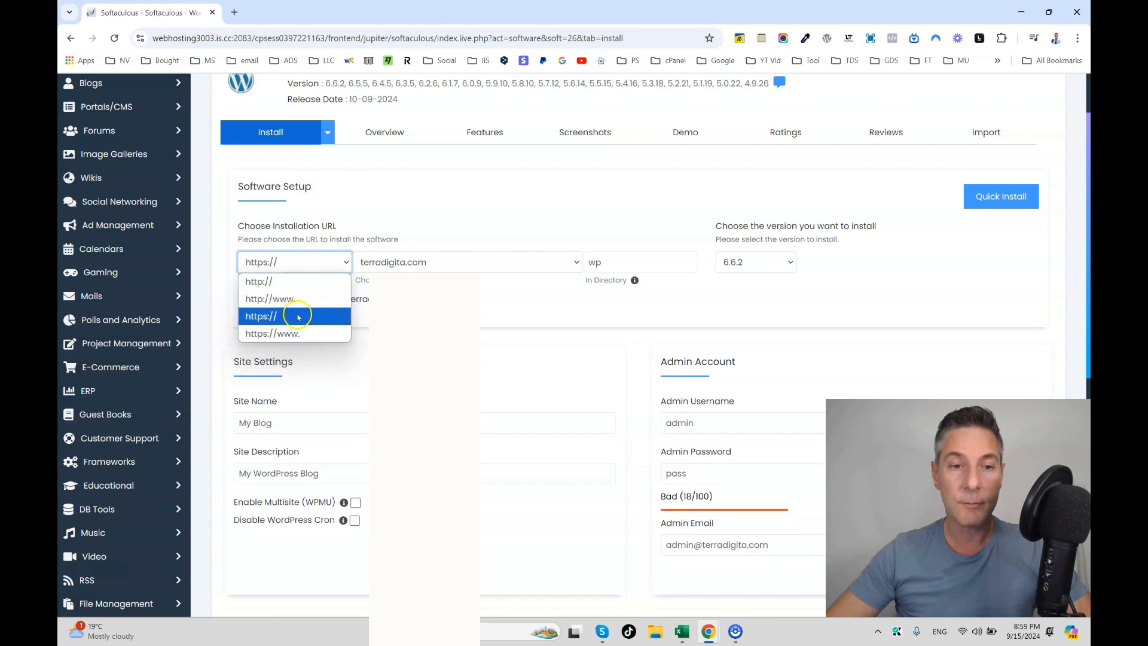
left_click(438, 231)
Step: Choose testing.terradigita.com as the install domain
left_click(441, 261)
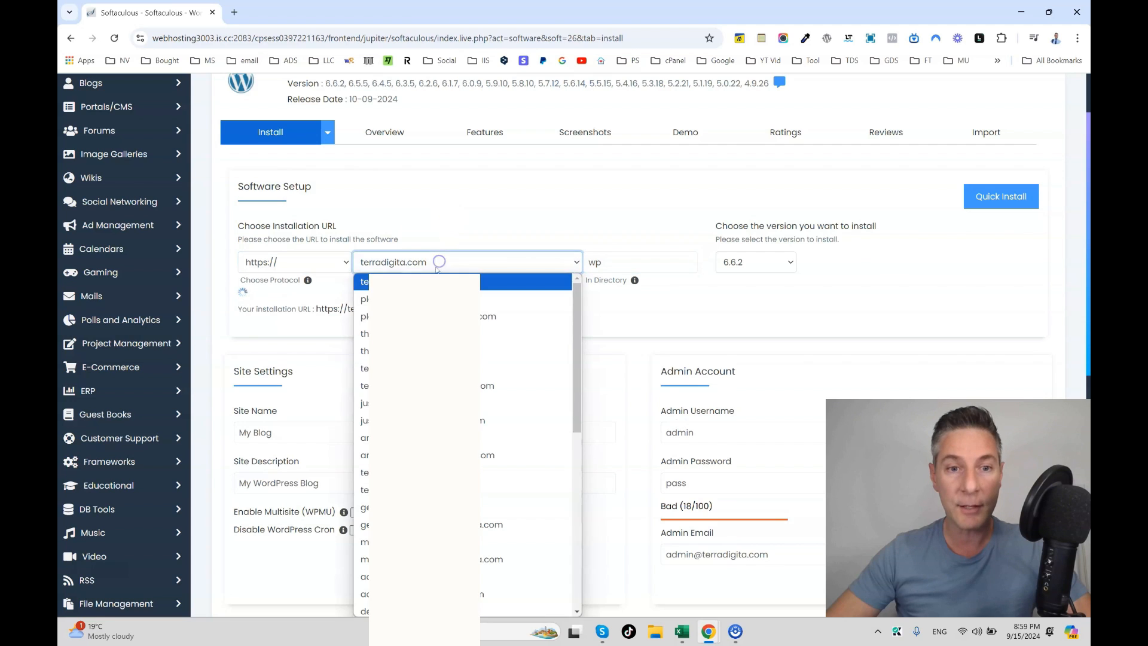
scroll(527, 442, "down", 5)
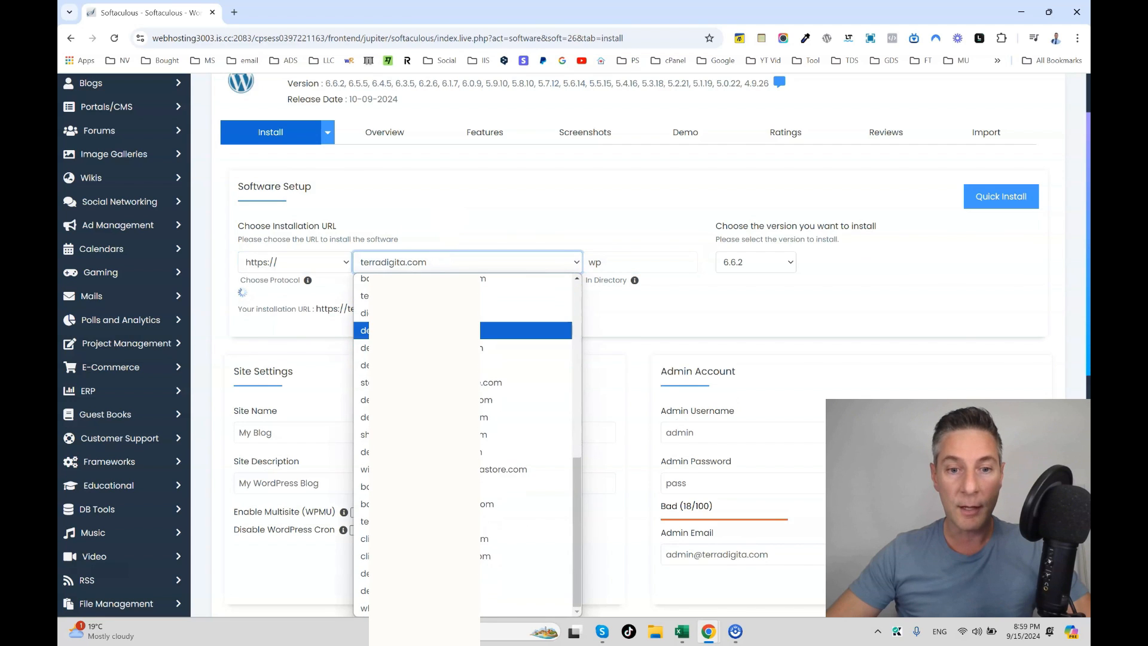
scroll(466, 442, "up", 5)
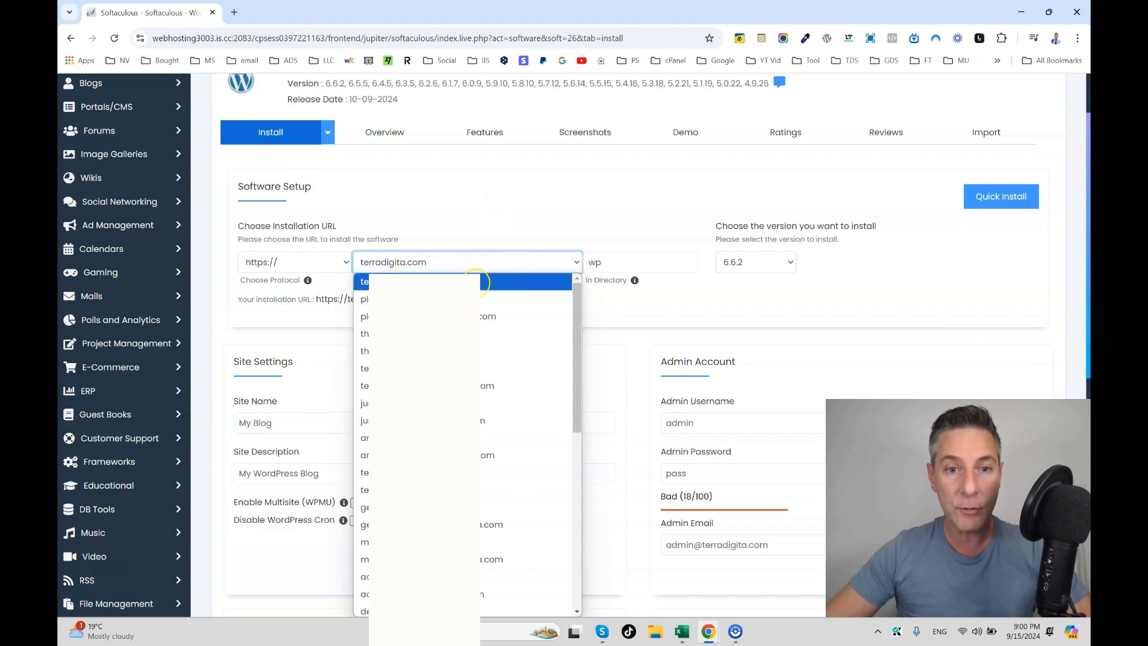
scroll(473, 330, "down", 3)
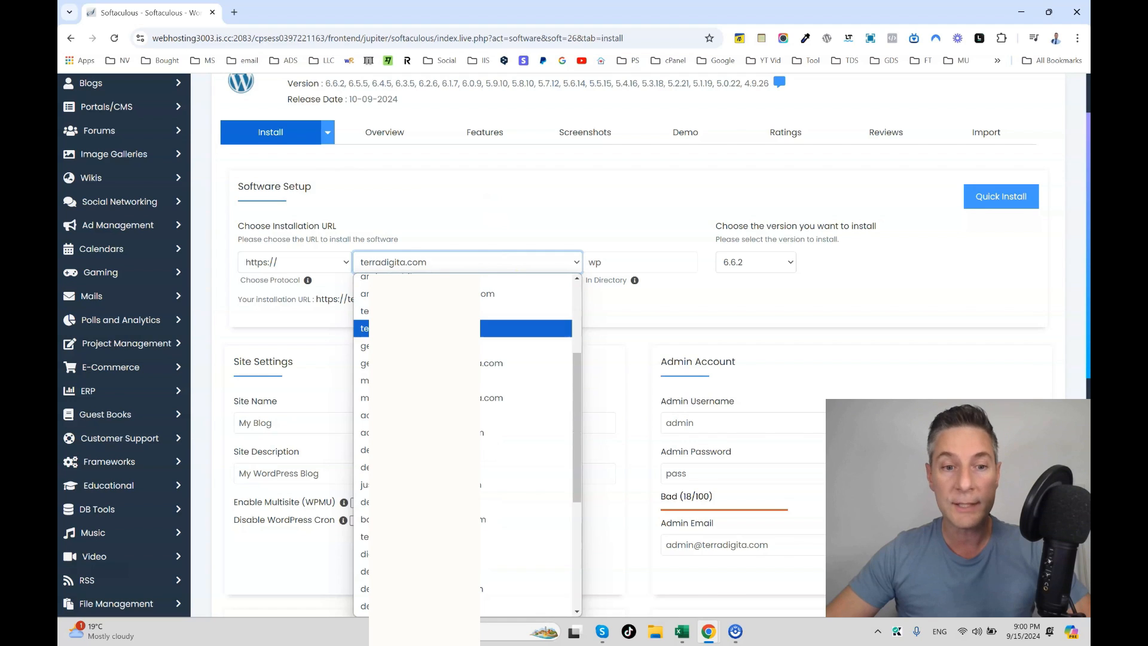
scroll(473, 389, "down", 2)
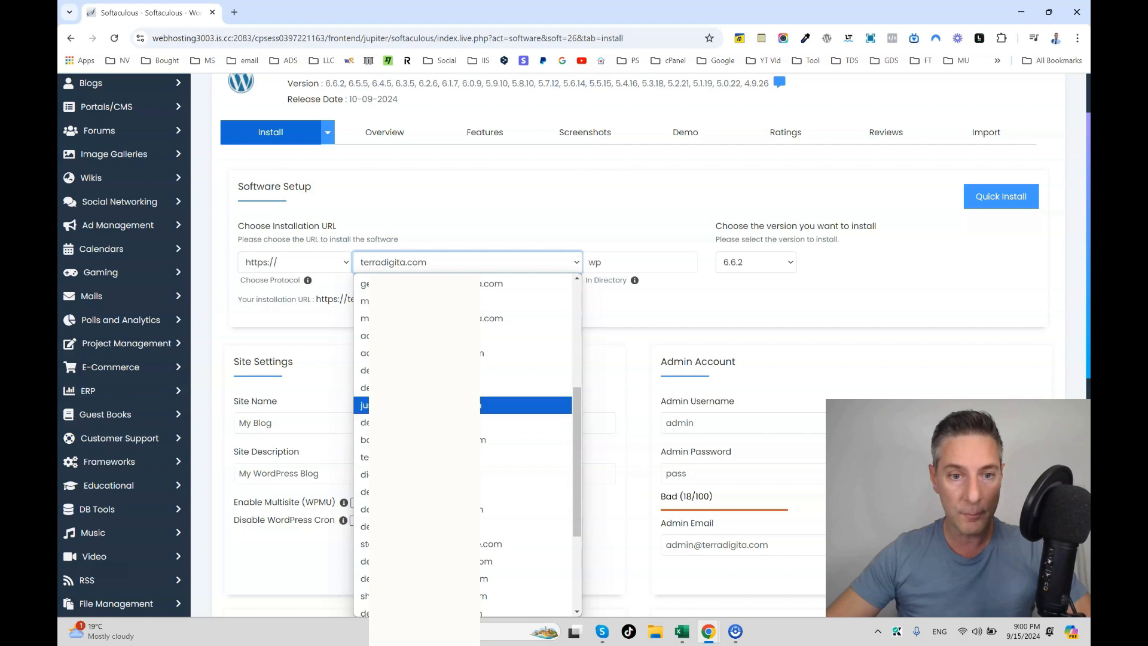
scroll(472, 396, "down", 1)
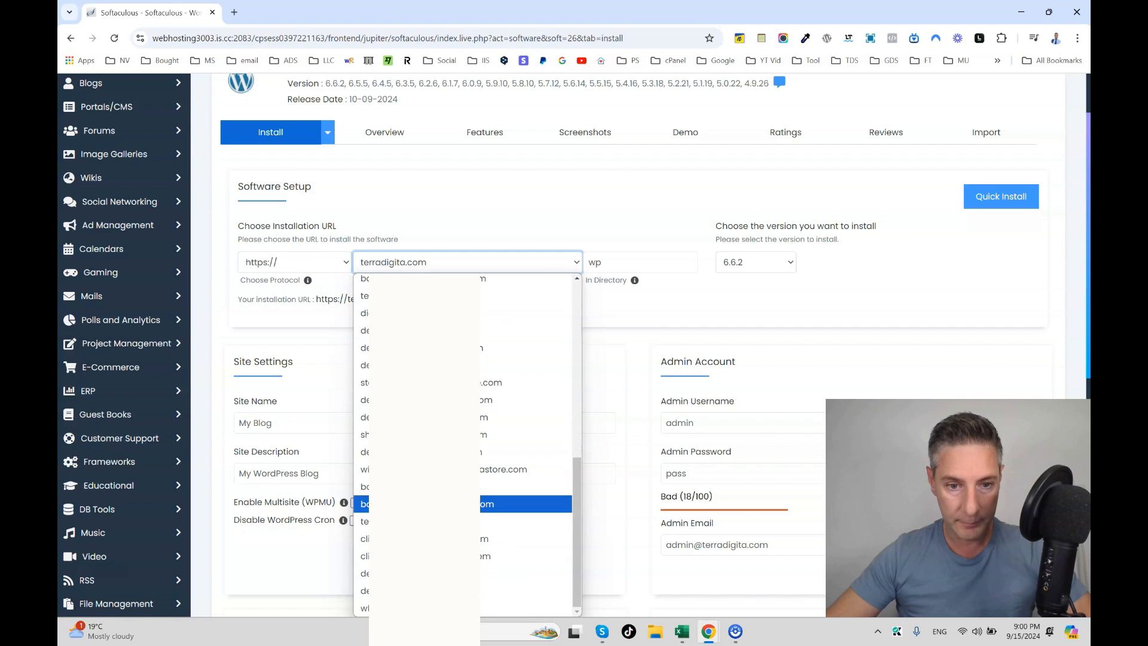
left_click(455, 522)
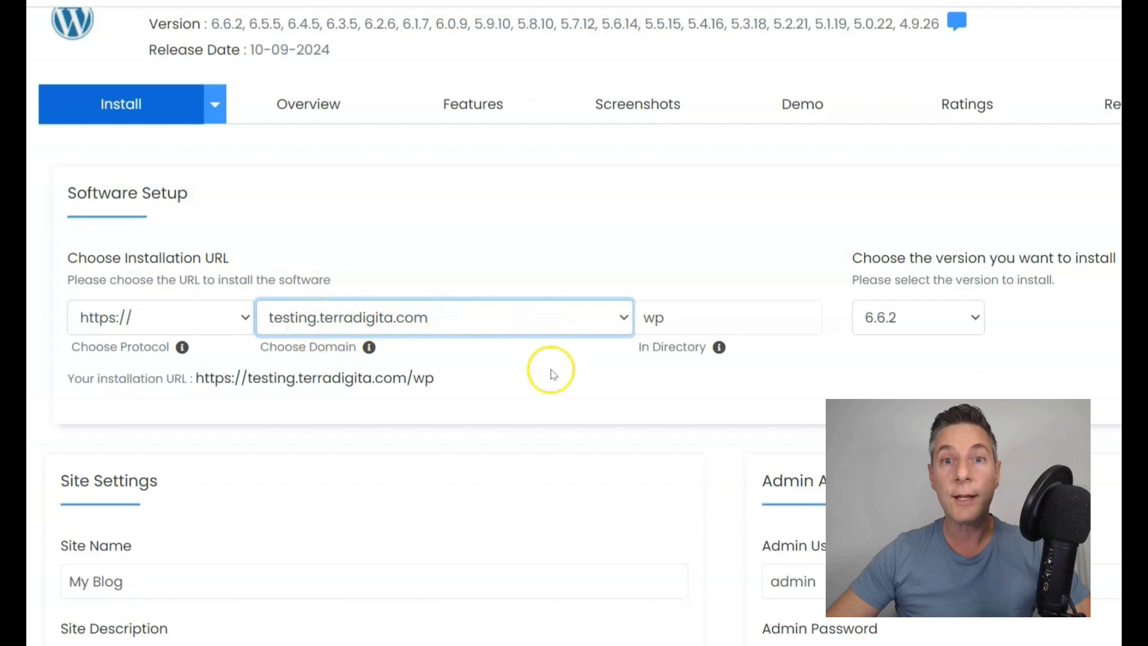
Step: Empty the In Directory field so WordPress installs at the testing.terradigita.com root
left_click(658, 318)
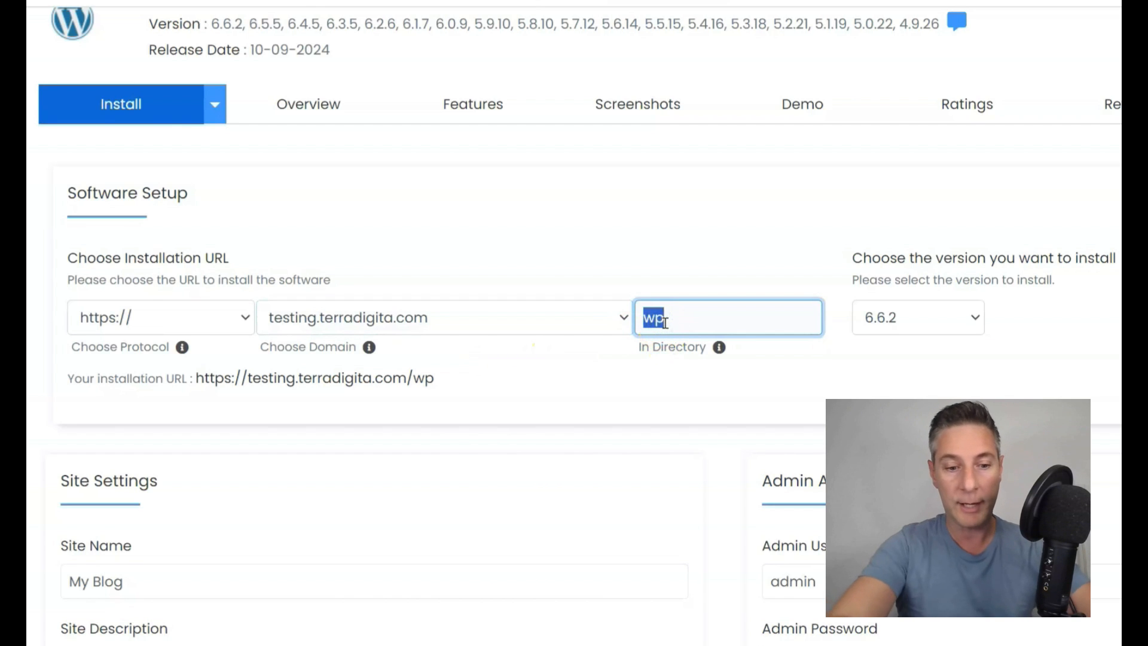
type("testing")
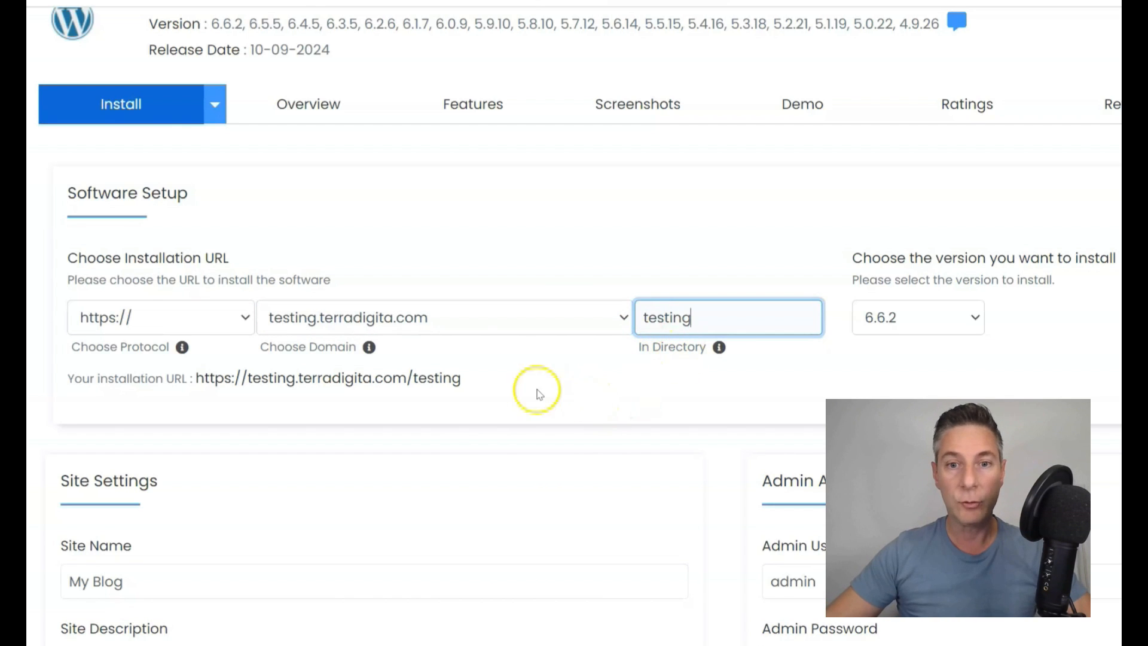
left_click(532, 389)
left_click(706, 316)
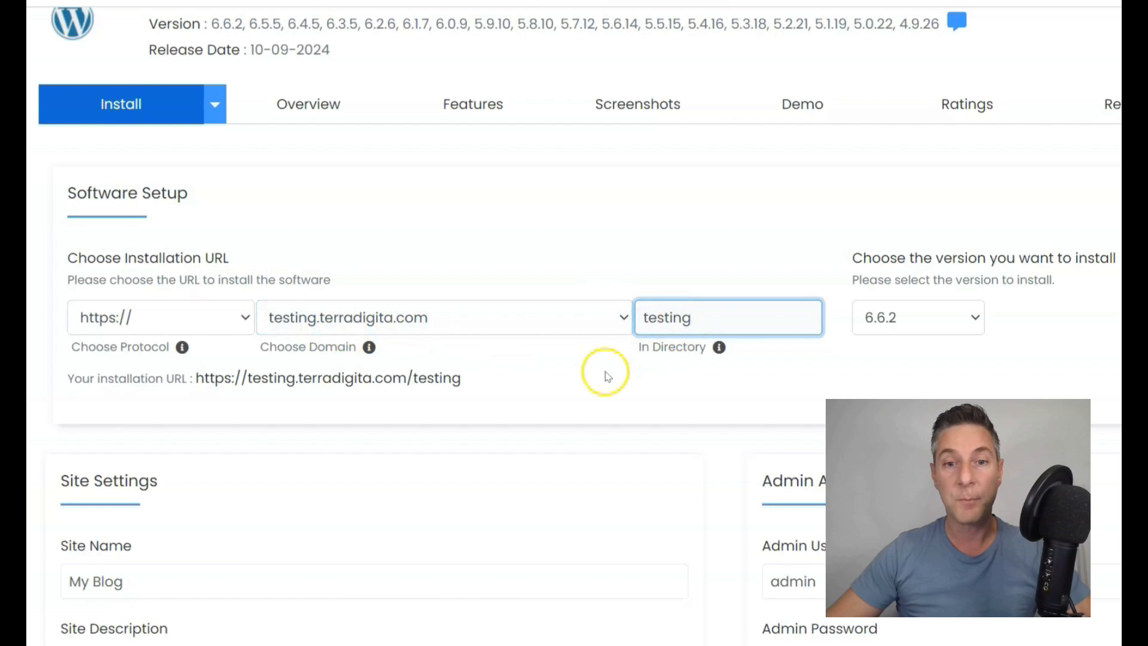
double_click(679, 323)
key("BackSpace")
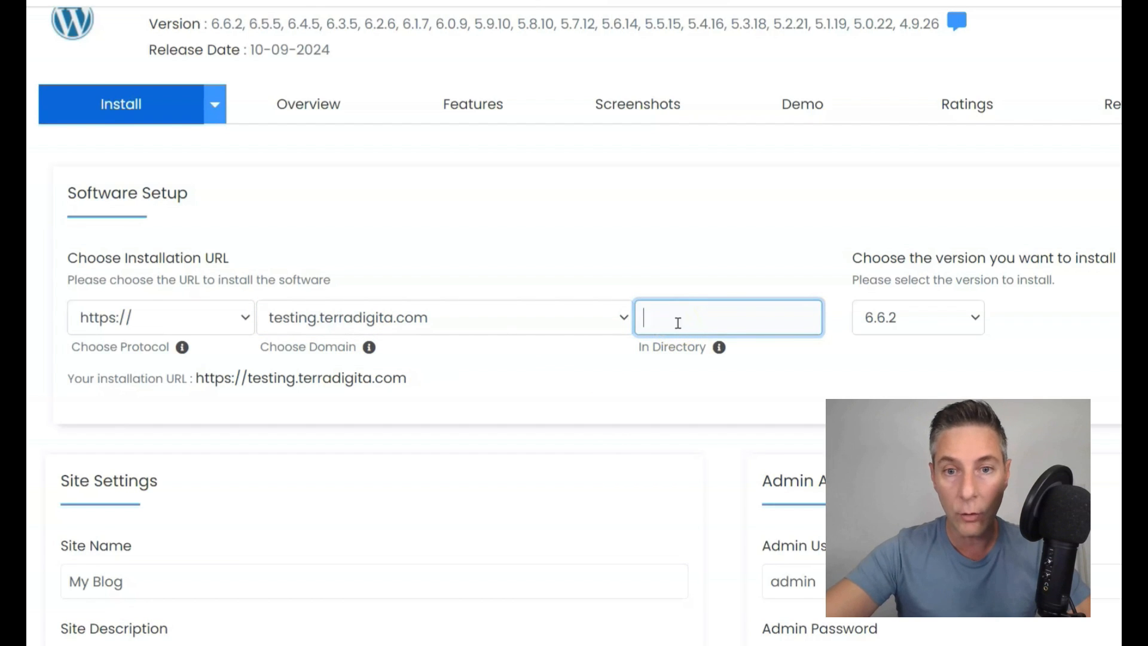
left_click(540, 376)
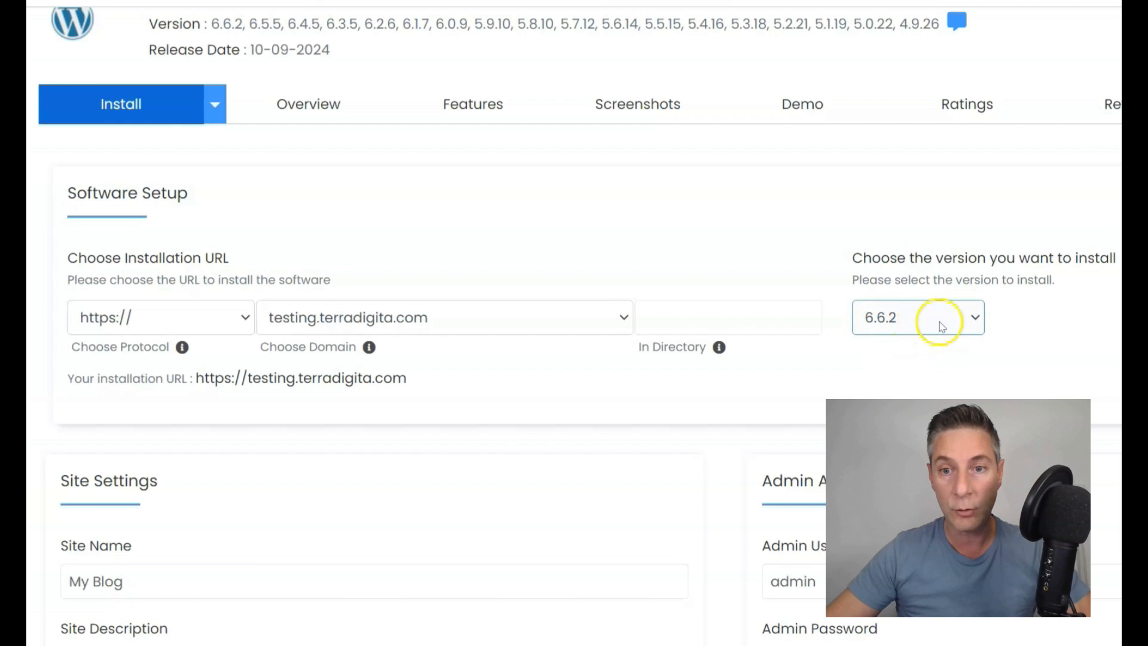
Step: Scroll through the e-learning demo, then the digital store demo's e-book product rows
scroll(625, 359, "down", 2)
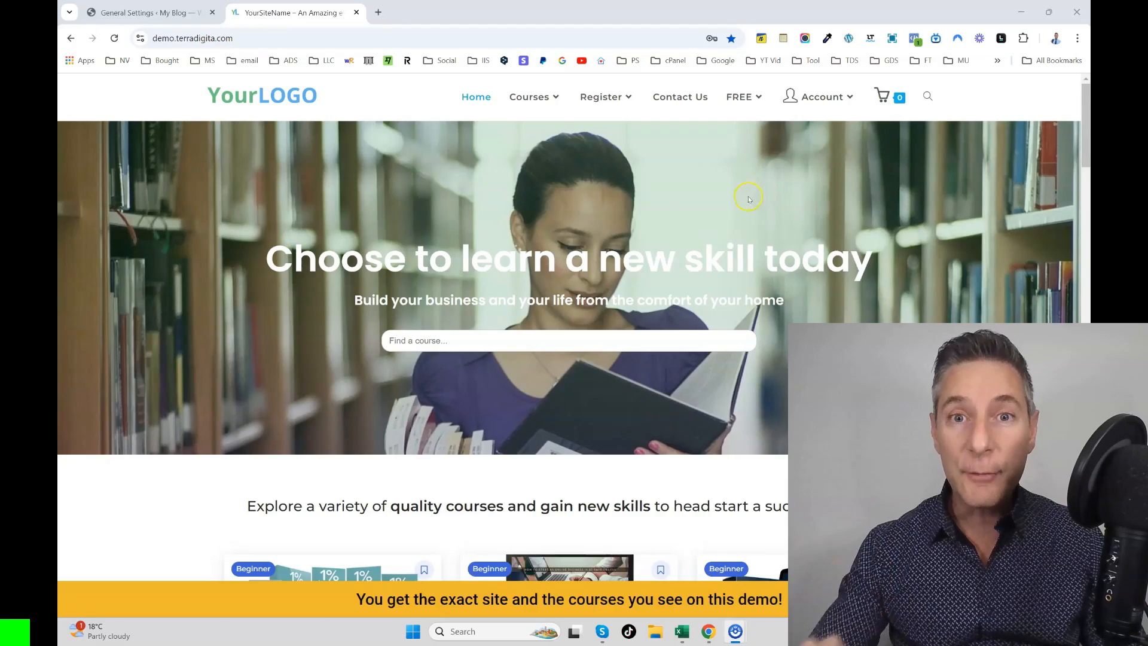
scroll(745, 199, "down", 6)
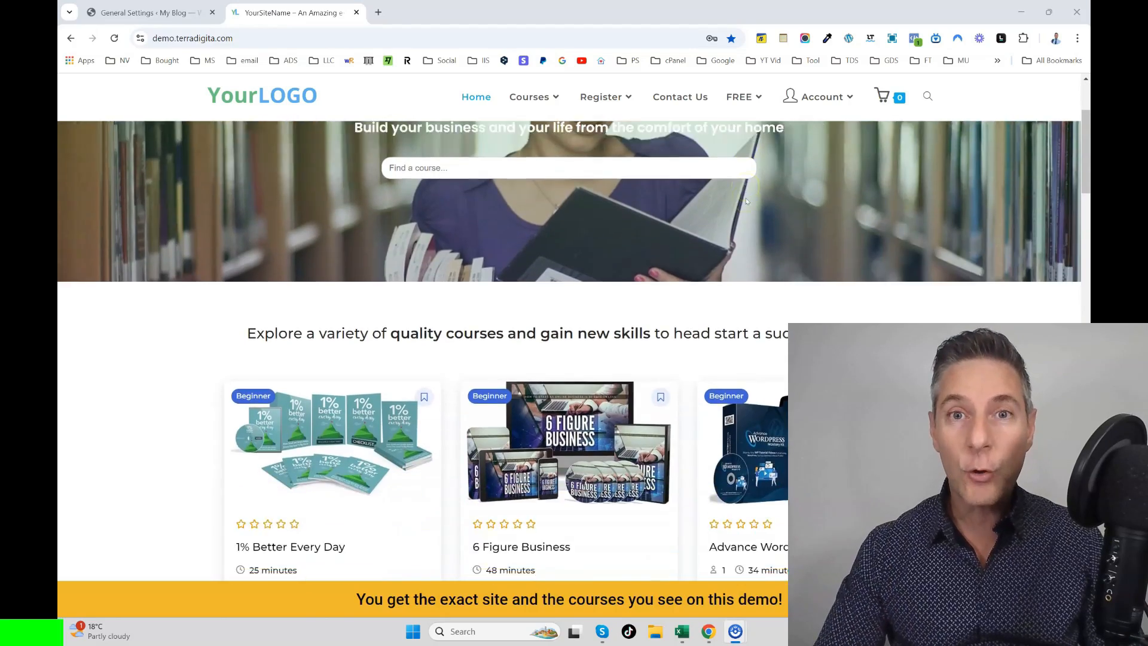
scroll(745, 199, "down", 12)
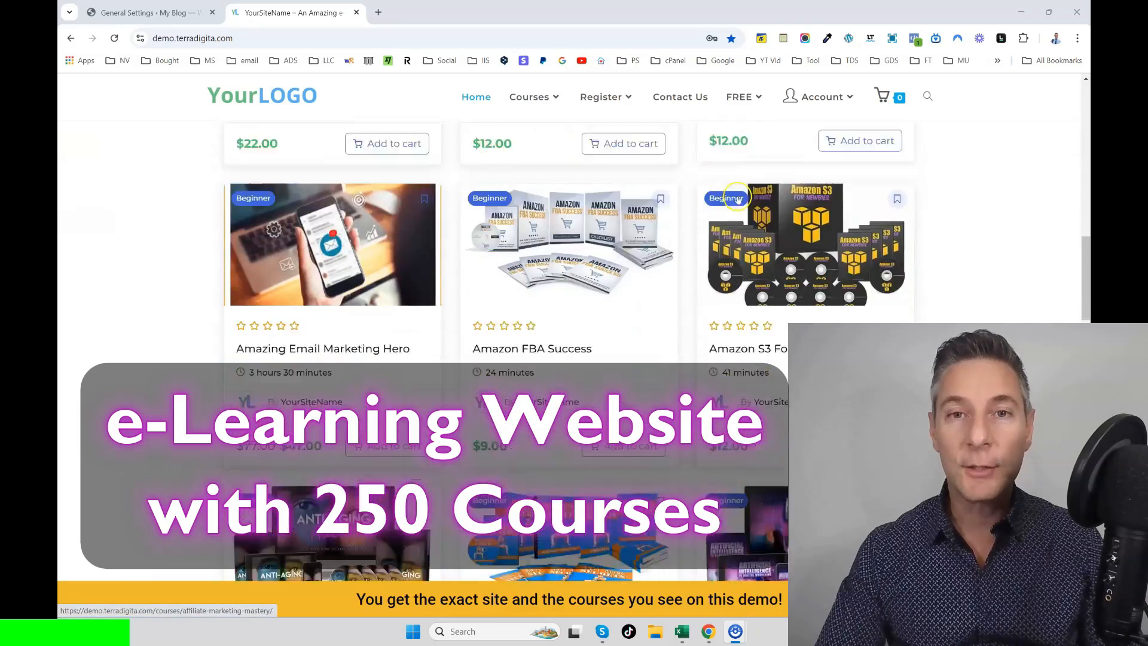
scroll(729, 201, "down", 15)
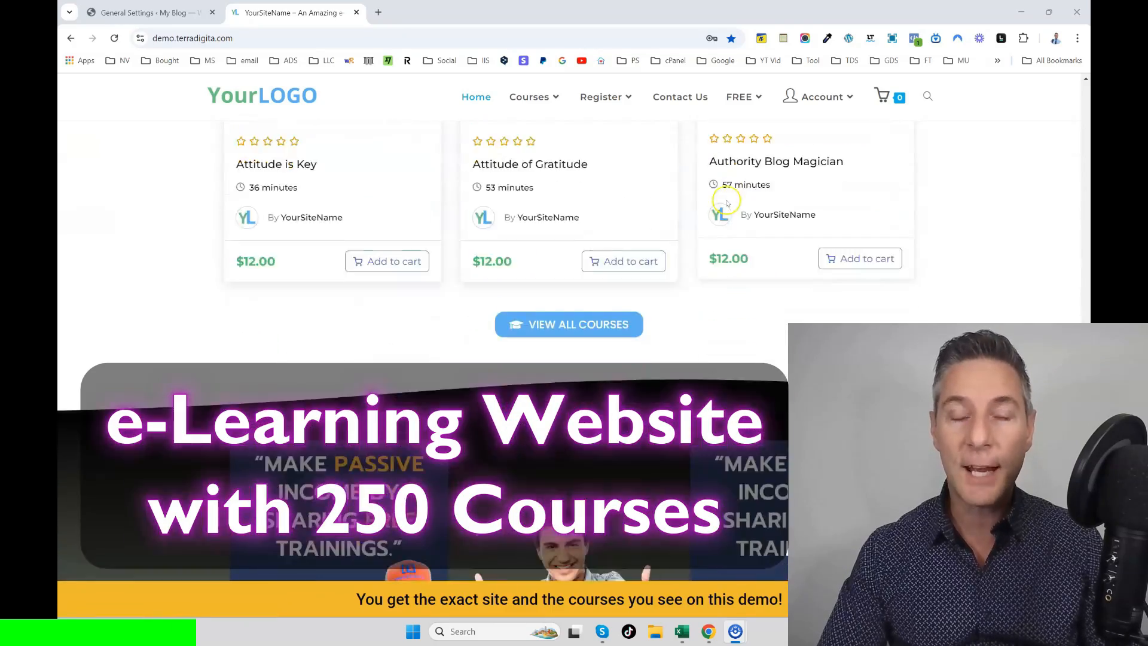
scroll(725, 204, "down", 12)
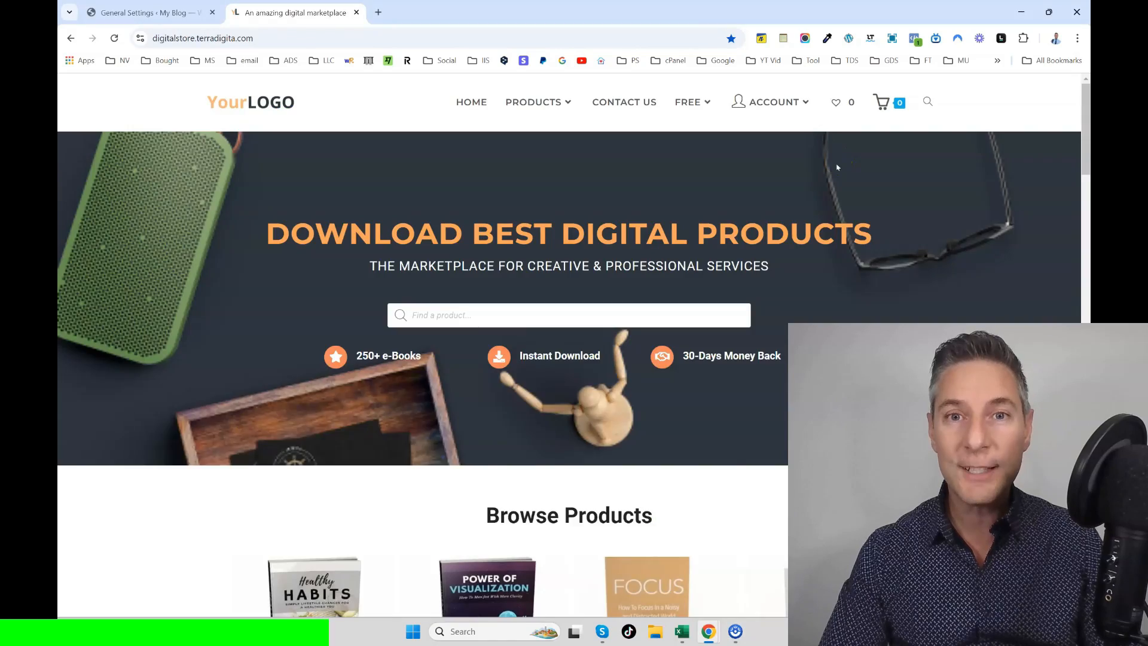
scroll(837, 169, "down", 7)
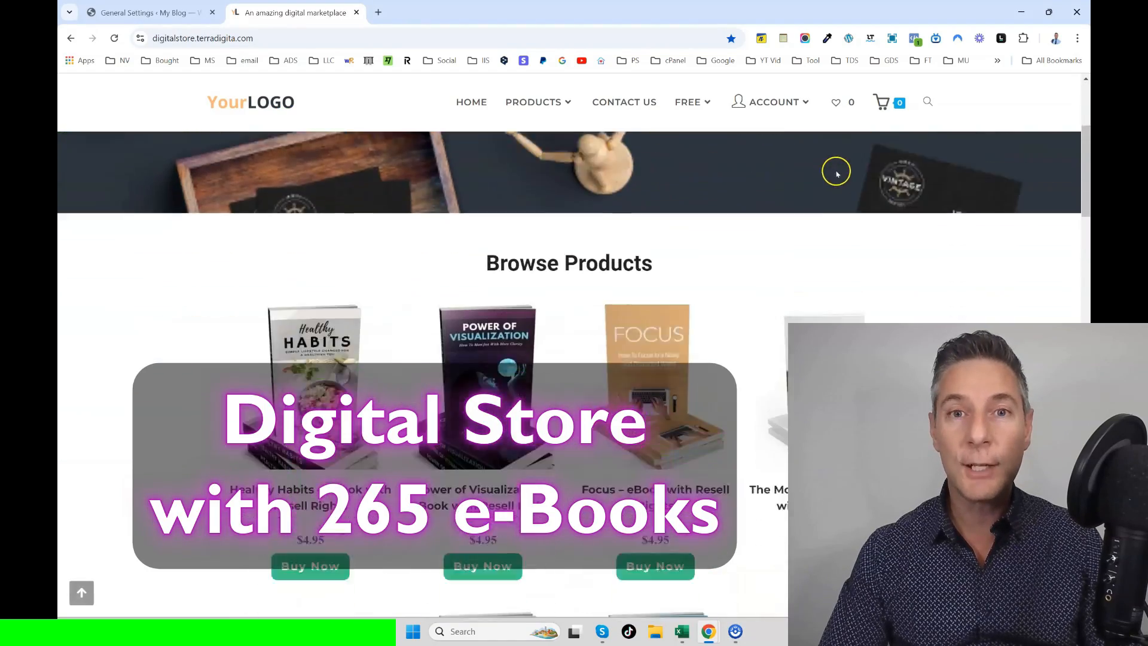
scroll(836, 176, "down", 8)
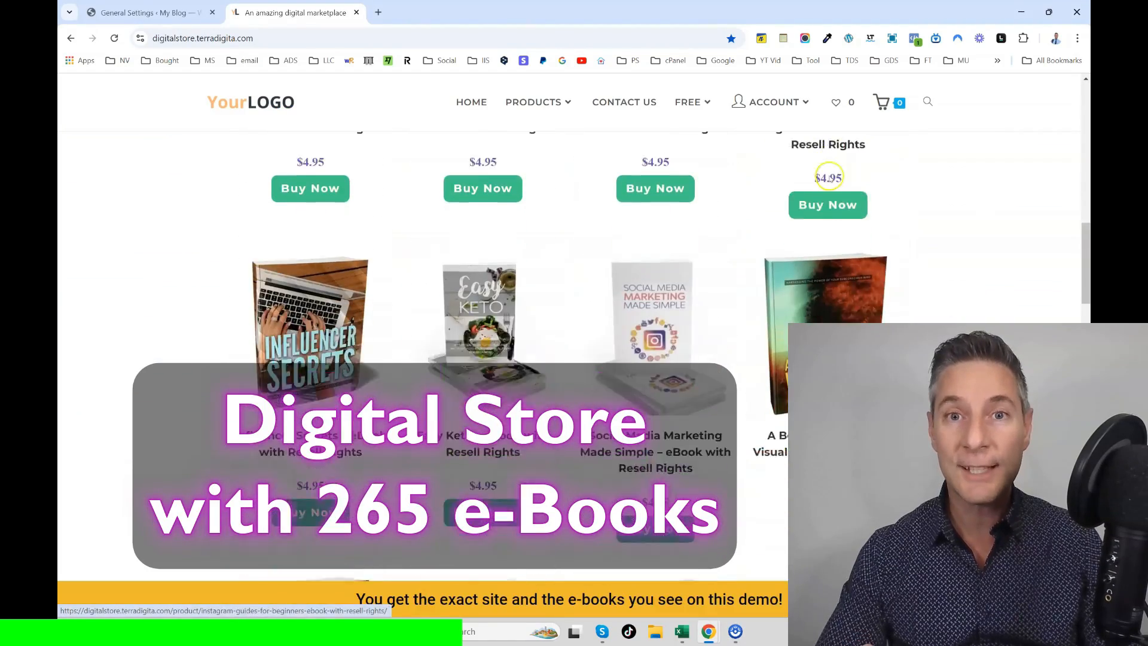
scroll(827, 179, "down", 10)
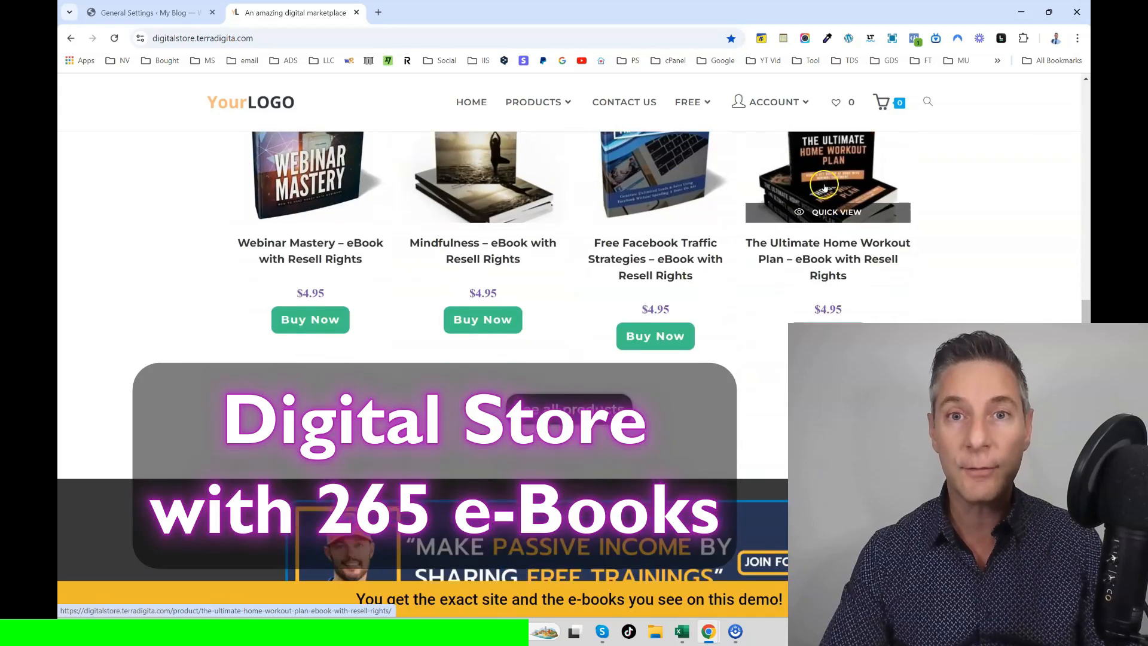
scroll(825, 188, "down", 12)
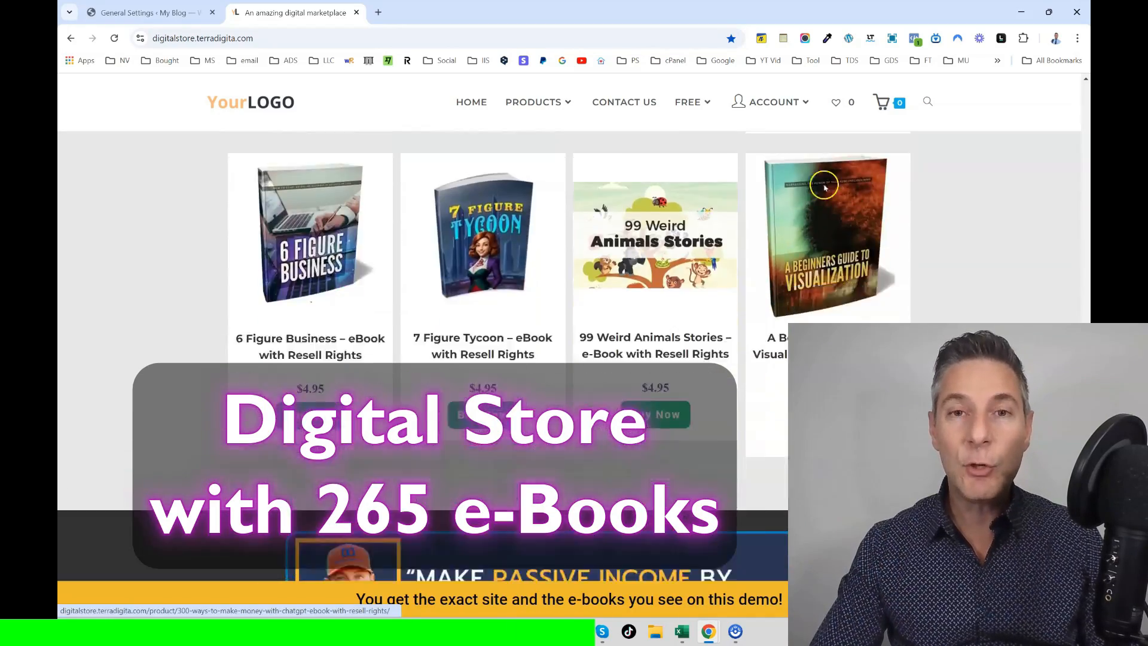
scroll(825, 188, "down", 8)
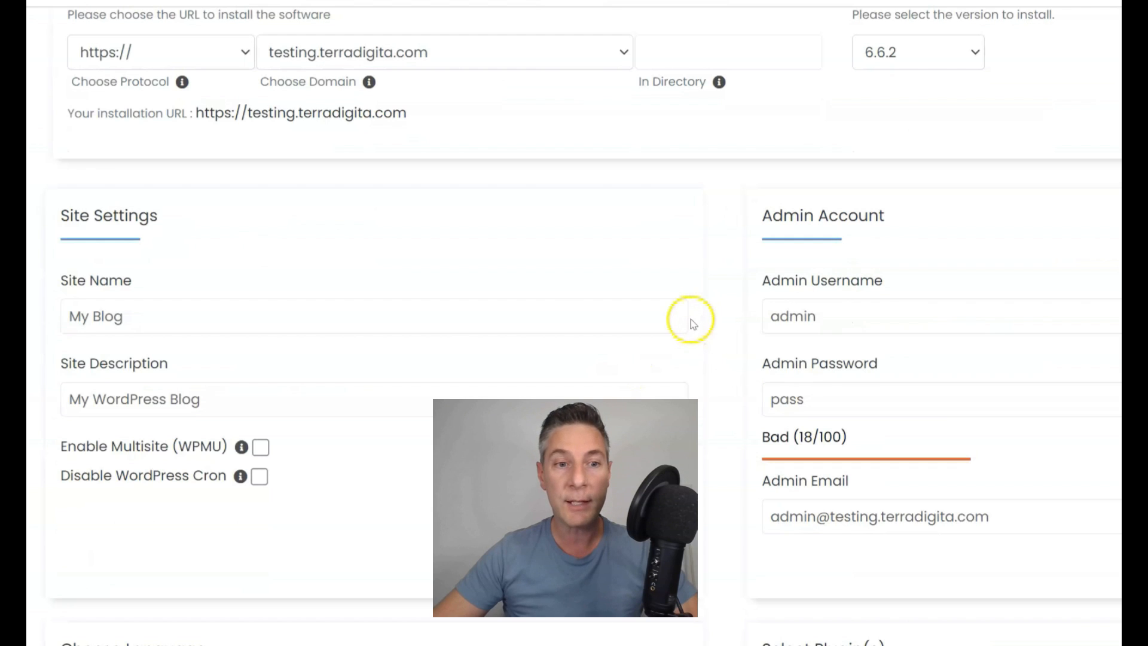
Step: Replace the weak default admin password with a strong password
left_click(826, 315)
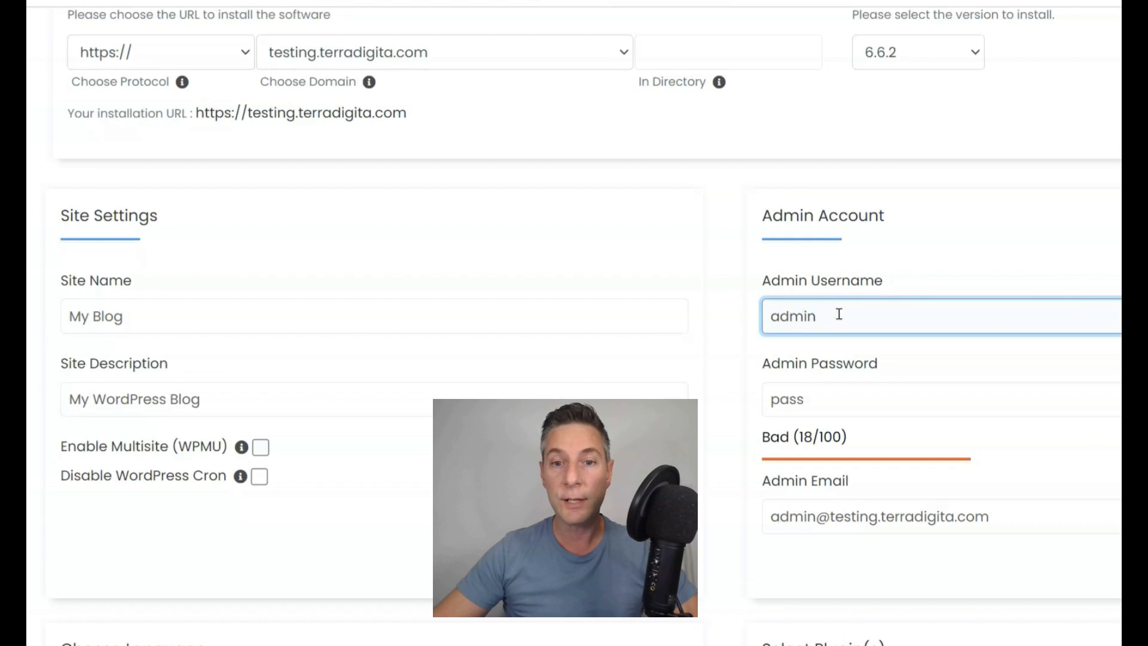
left_click(833, 393)
double_click(834, 395)
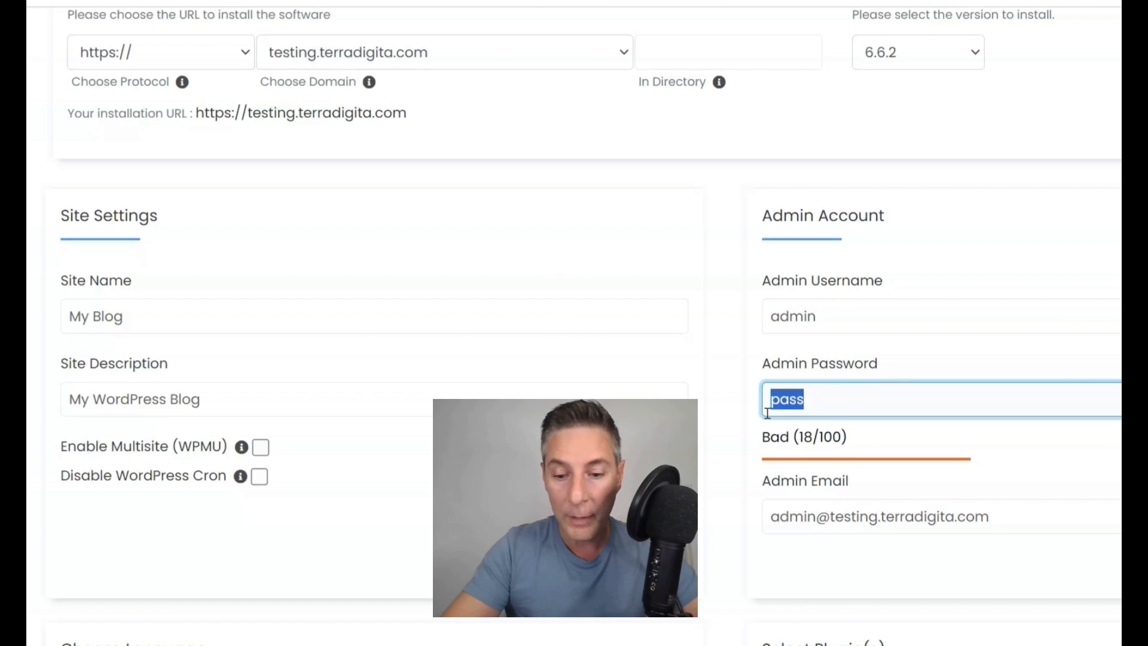
key("BackSpace")
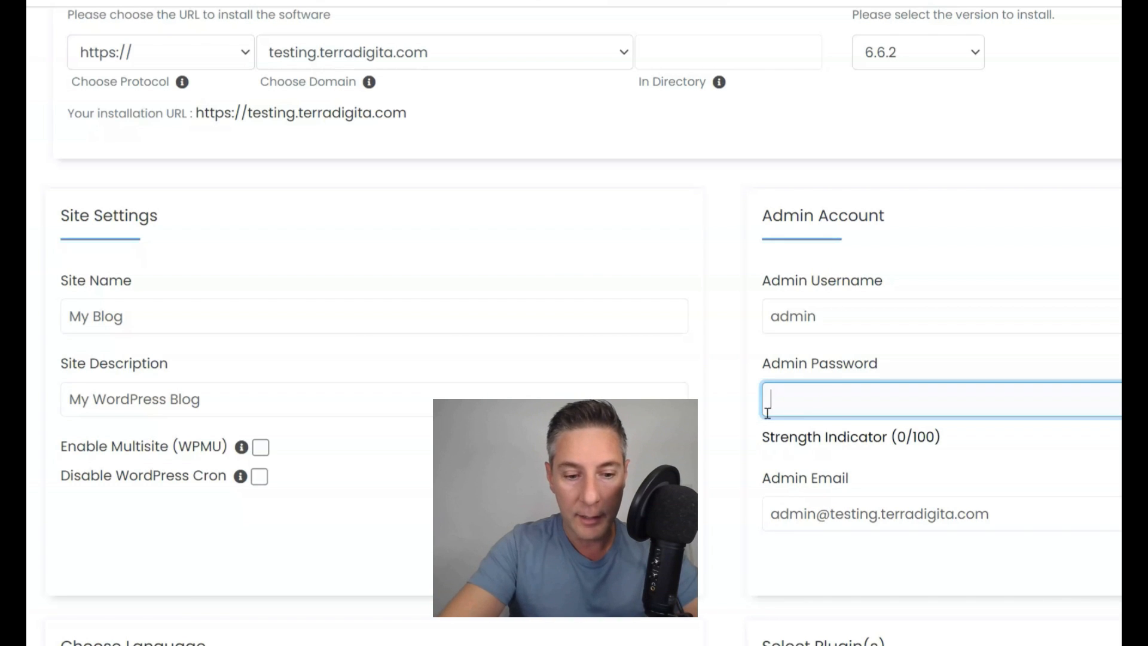
type("strongpassword123")
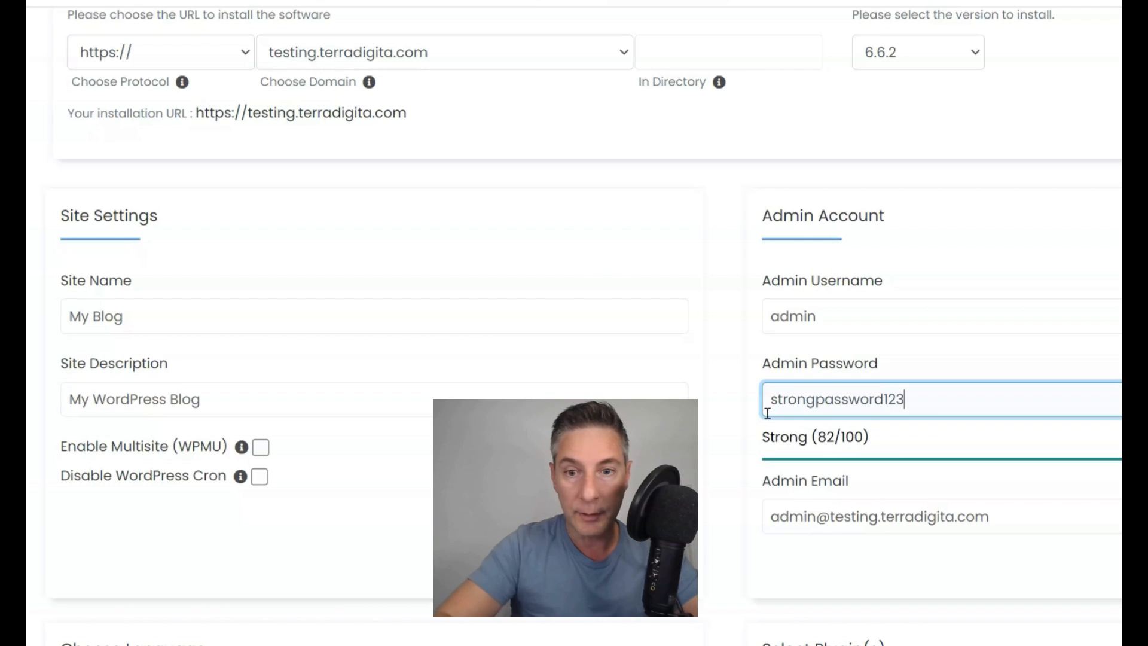
Step: Replace the default admin username with a custom username
triple_click(833, 530)
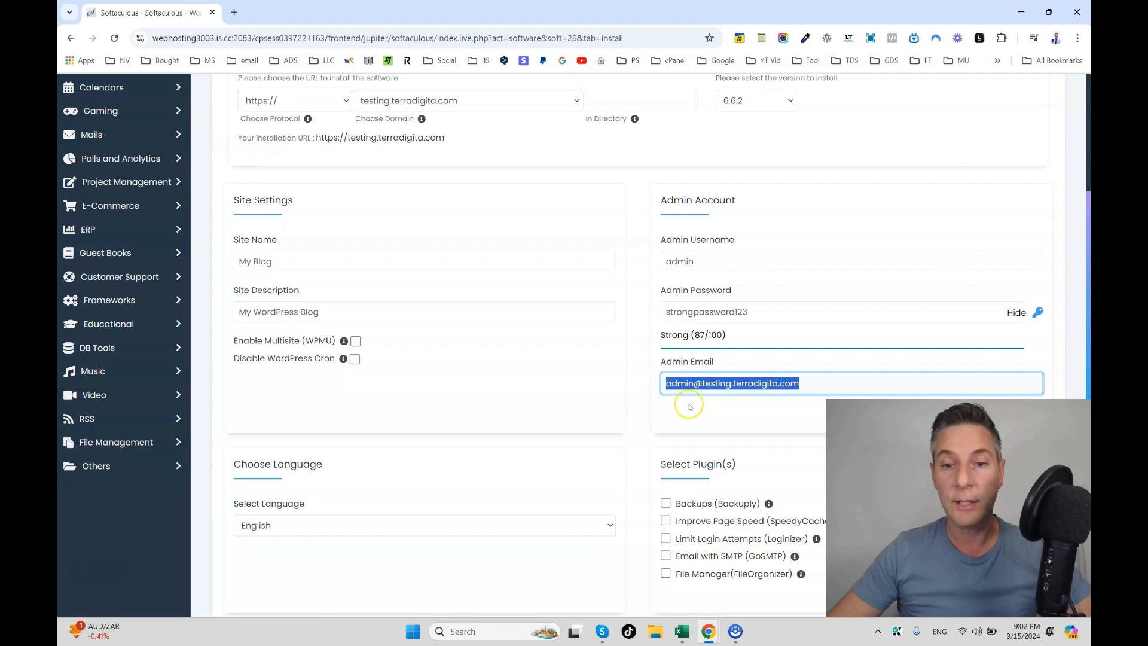
double_click(708, 269)
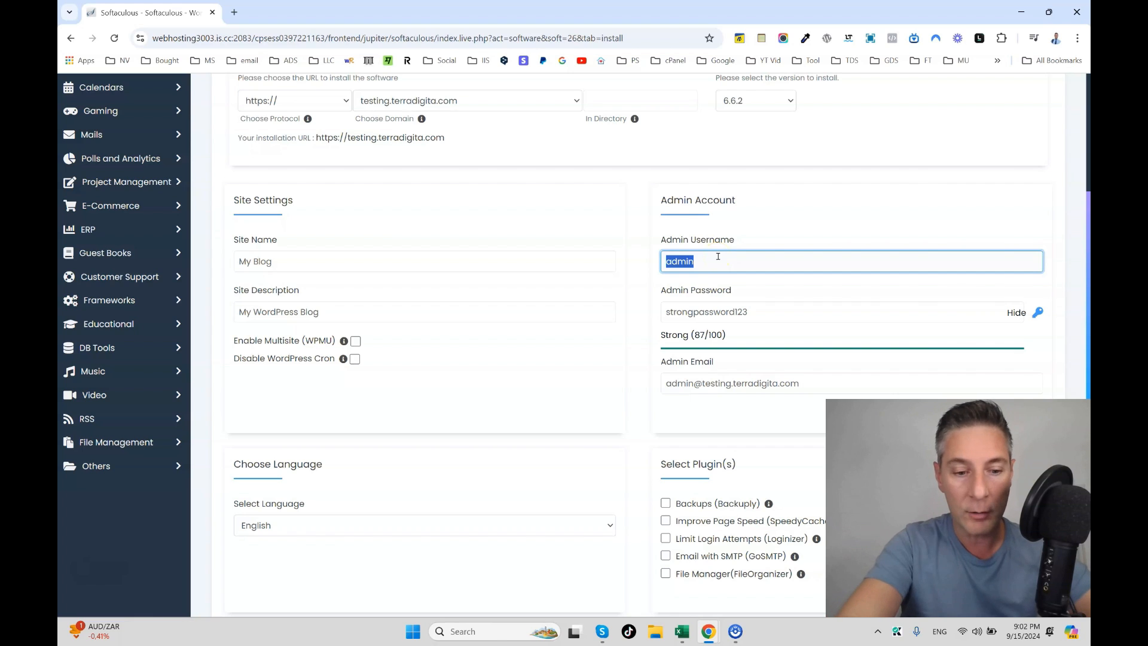
type("testing")
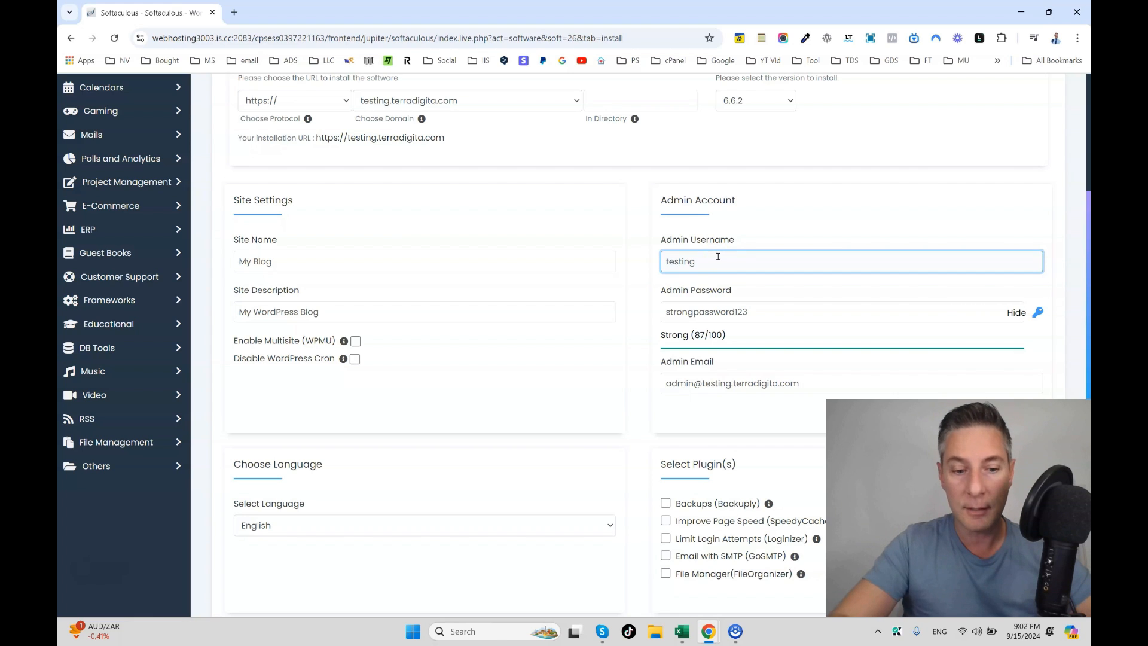
type("username")
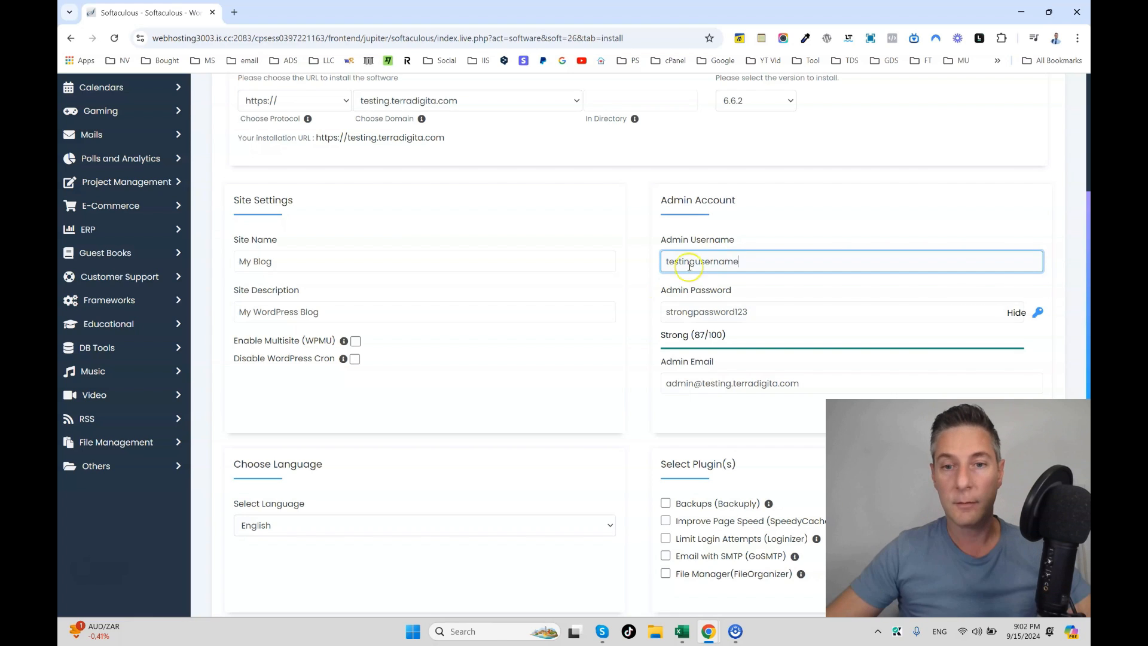
scroll(648, 314, "down", 1)
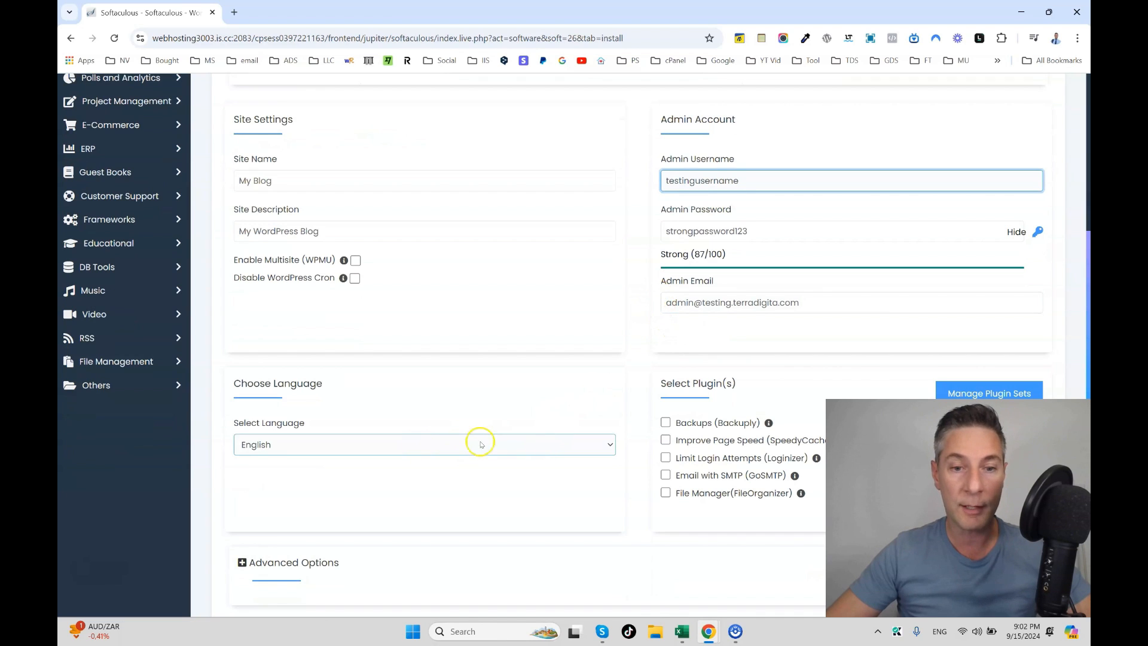
Step: Start the WordPress installation and let the progress bar reach 100%
scroll(602, 419, "up", 3)
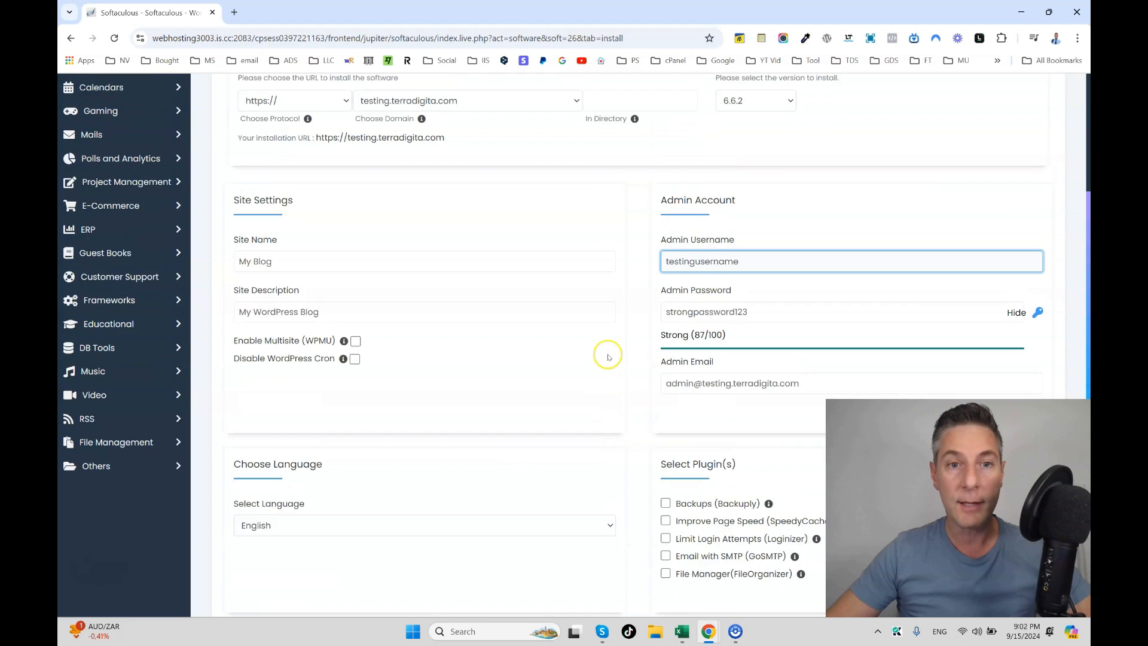
scroll(610, 353, "down", 3)
scroll(614, 358, "down", 4)
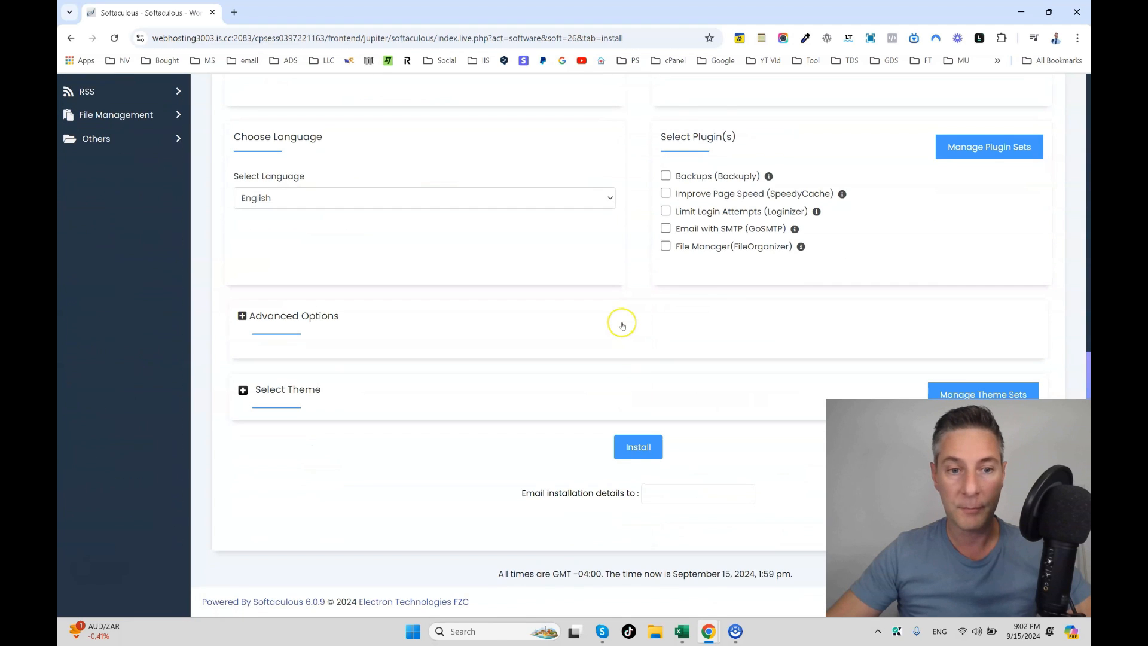
left_click(638, 447)
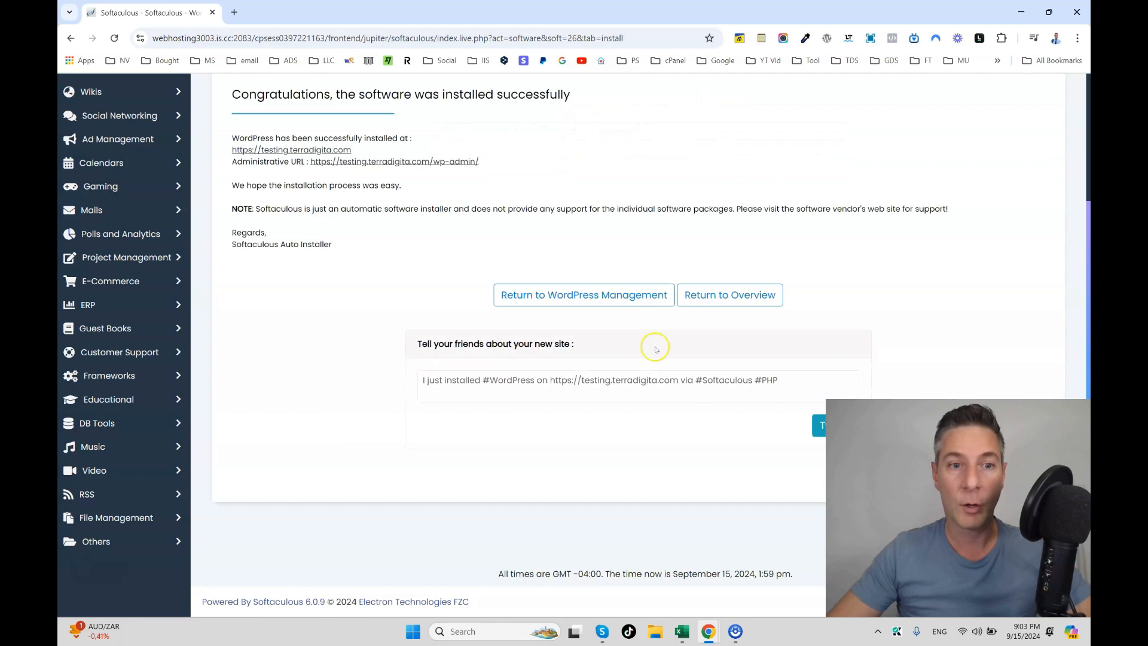
scroll(653, 345, "up", 3)
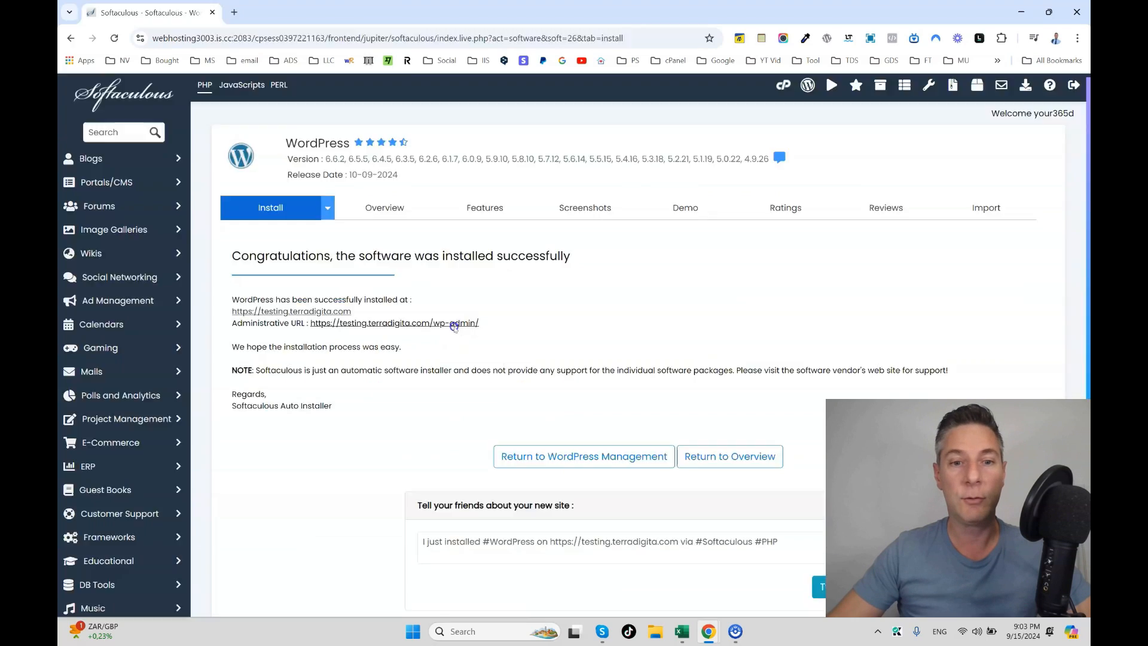
Step: Open the new site's wp-admin dashboard via the Administrative URL link
left_click(529, 386)
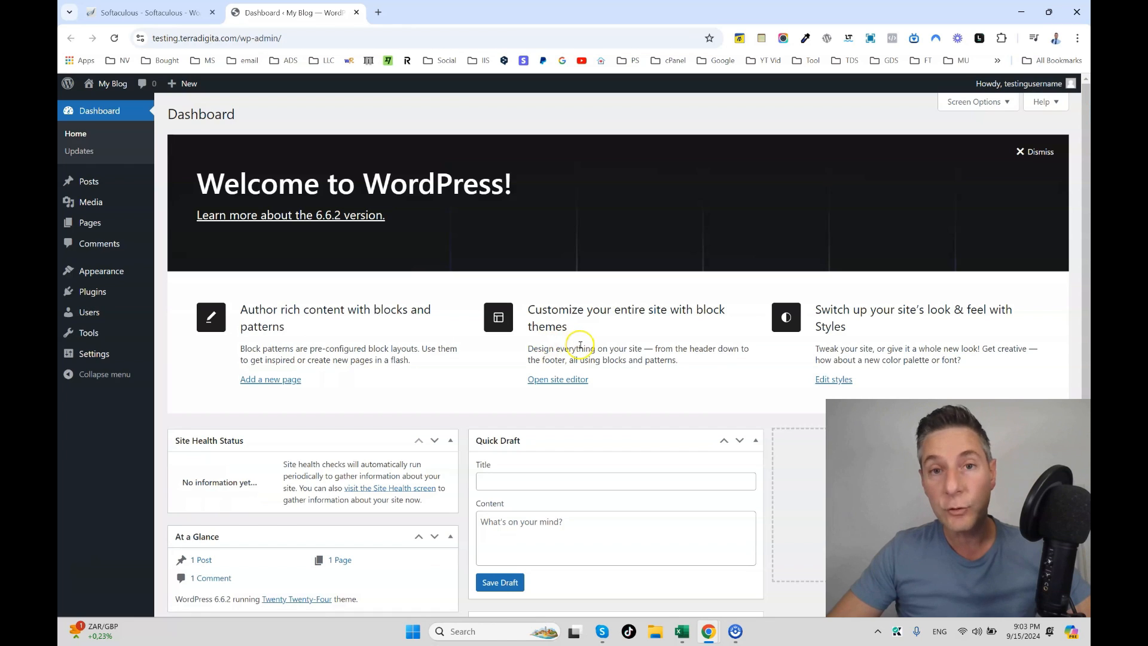